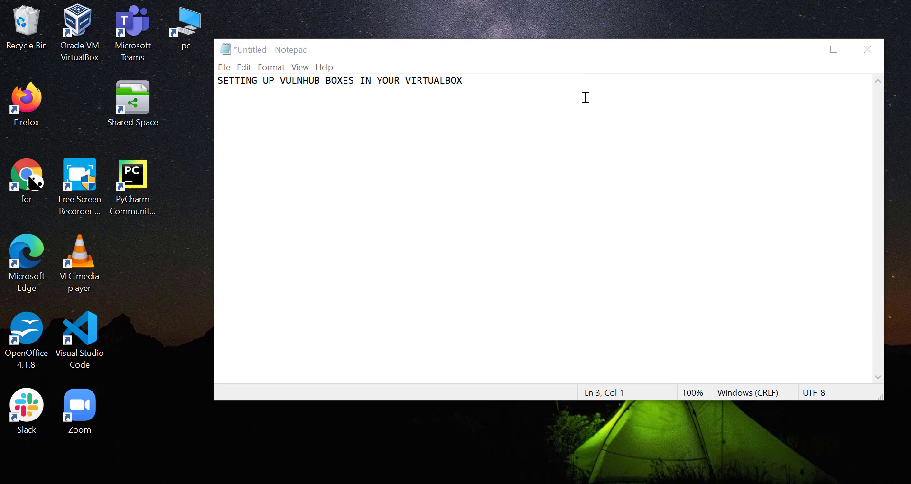
click(572, 131)
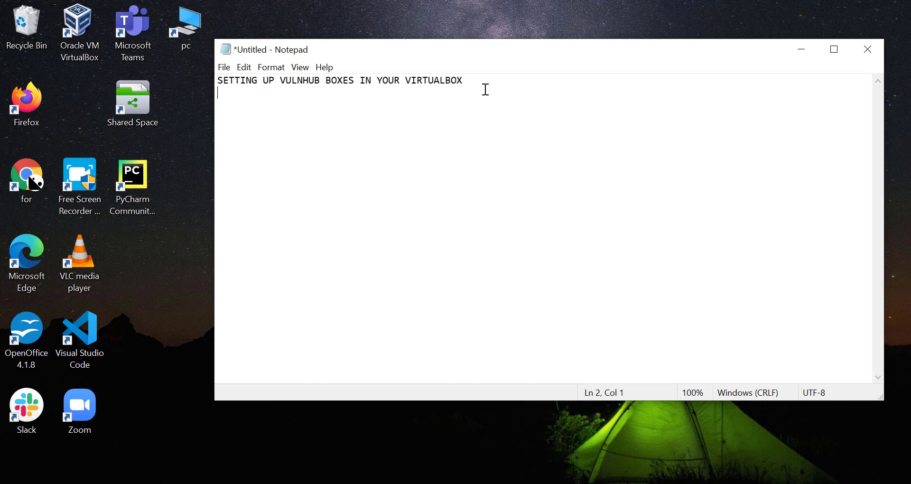
drag(483, 87, 196, 75)
click(476, 119)
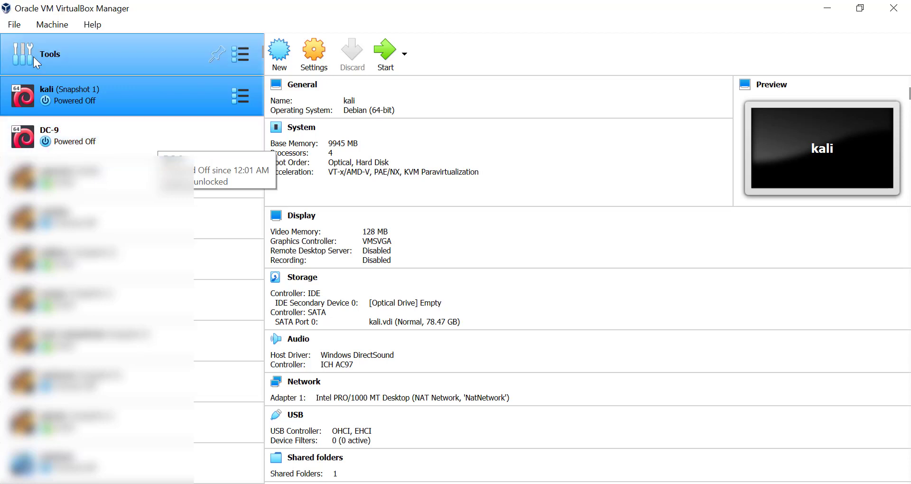
Examine the details of the kali and DC-9 virtual machines in Oracle VM VirtualBox Manager.
click(14, 24)
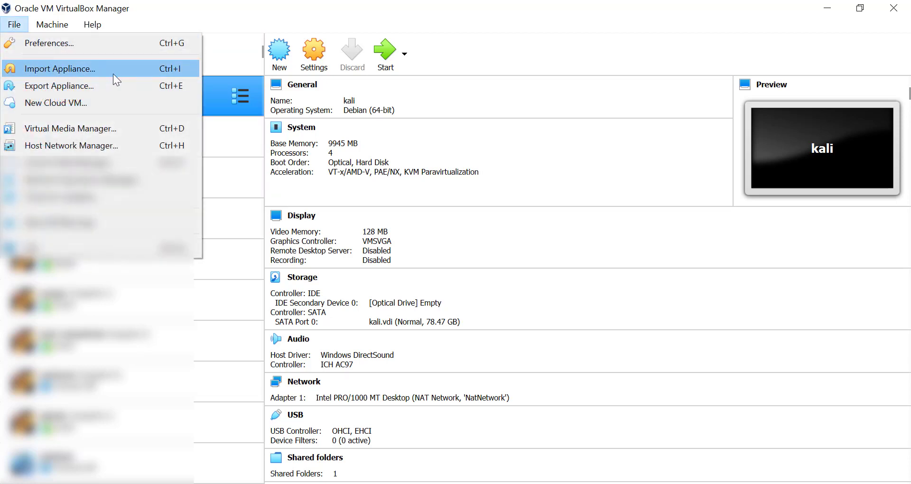
click(234, 138)
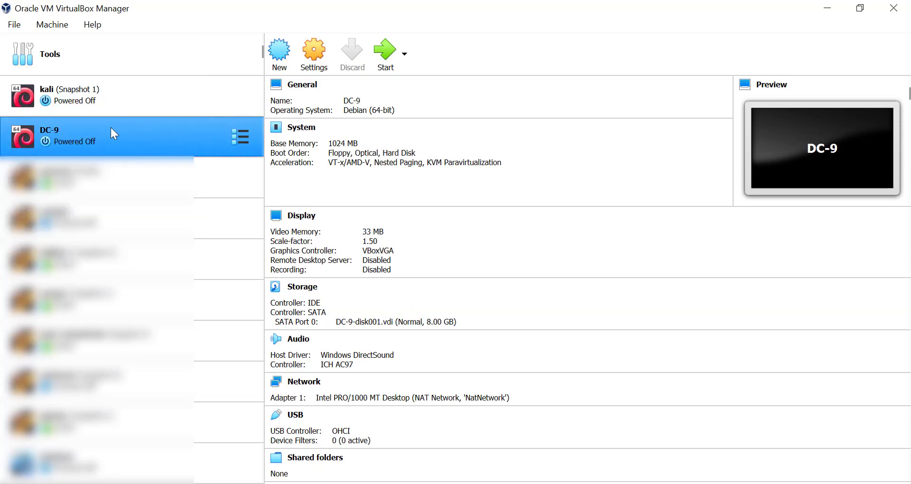
click(100, 89)
ctrl+click(153, 124)
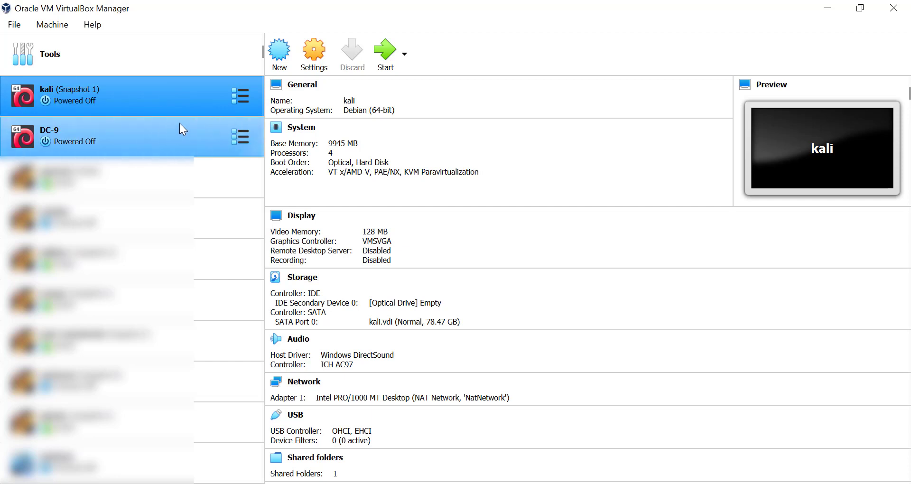
click(136, 144)
click(146, 99)
click(141, 131)
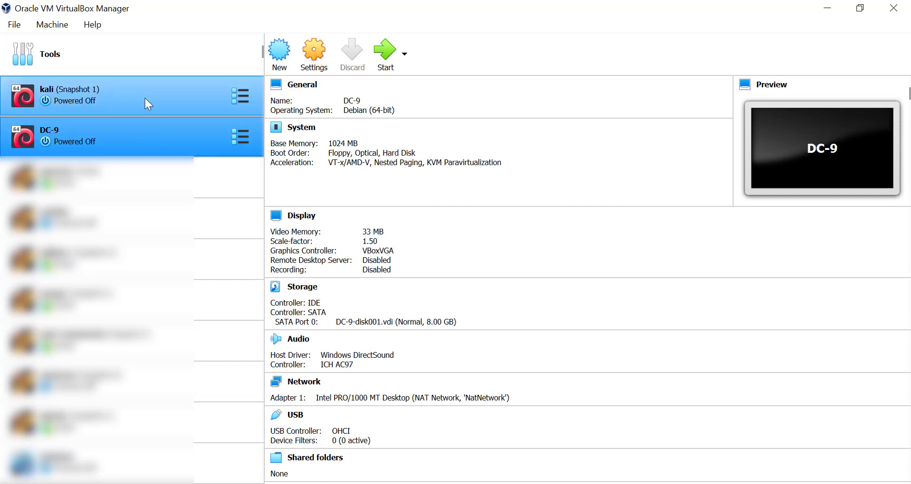
click(146, 99)
Open the network preferences to review the configured NAT networks.
click(50, 25)
click(34, 28)
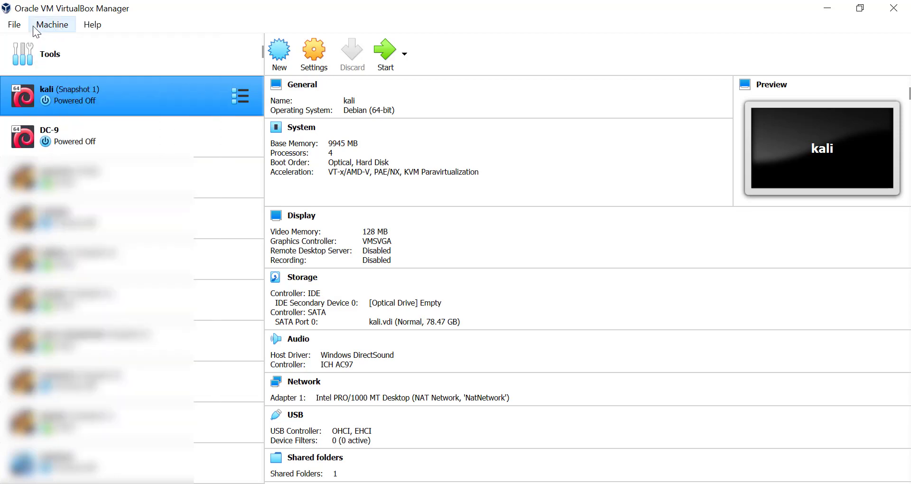
click(9, 27)
click(29, 41)
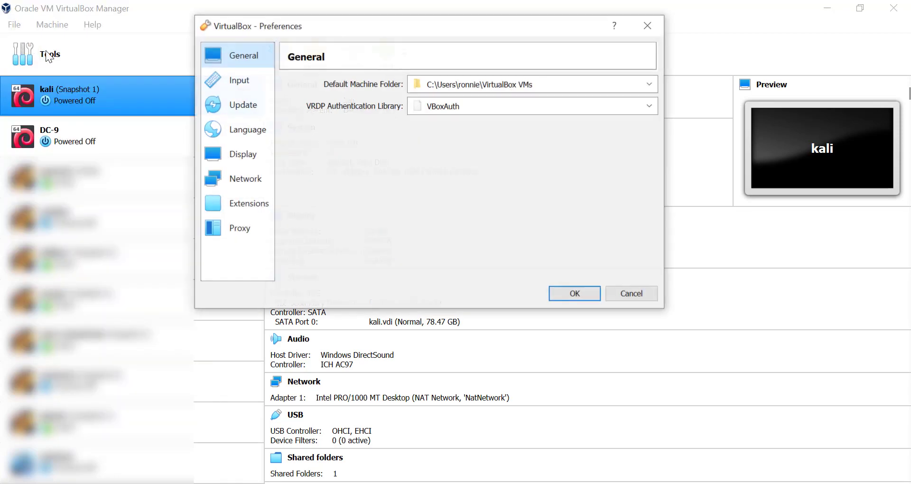
click(239, 187)
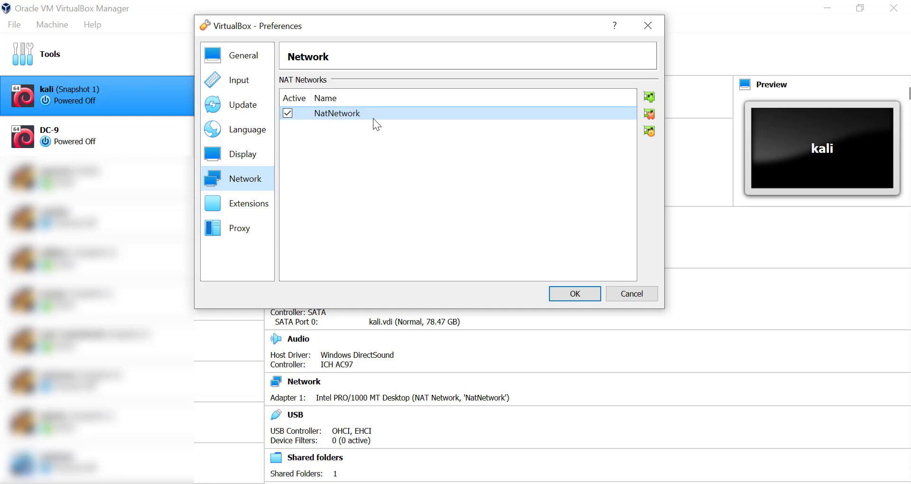
Add another NAT network in the preferences, remove that new network again and accept the preferences.
click(648, 96)
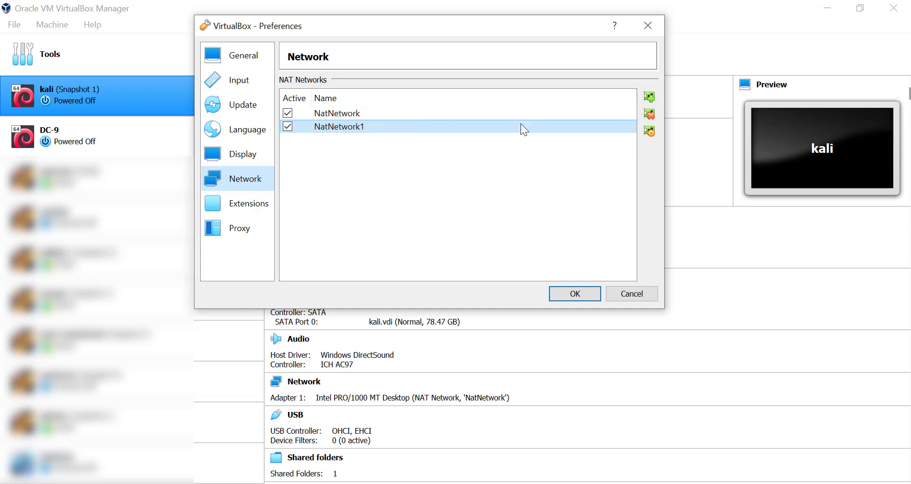
click(648, 113)
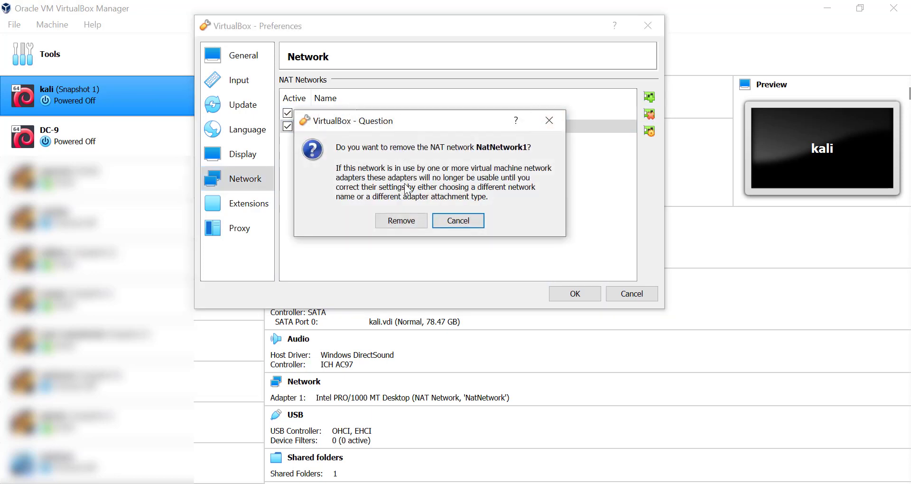
click(408, 220)
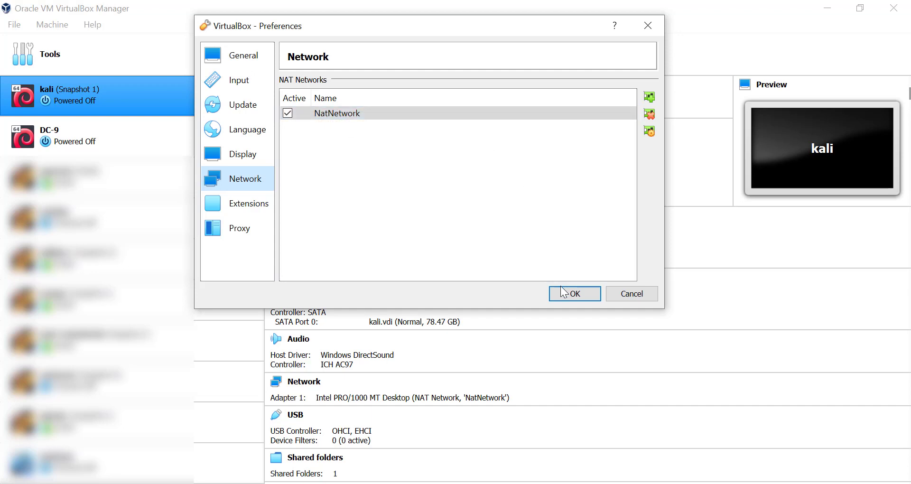
click(563, 302)
Open kali's network settings and check the attachment options of Adapter 1, keeping NAT Network.
click(247, 95)
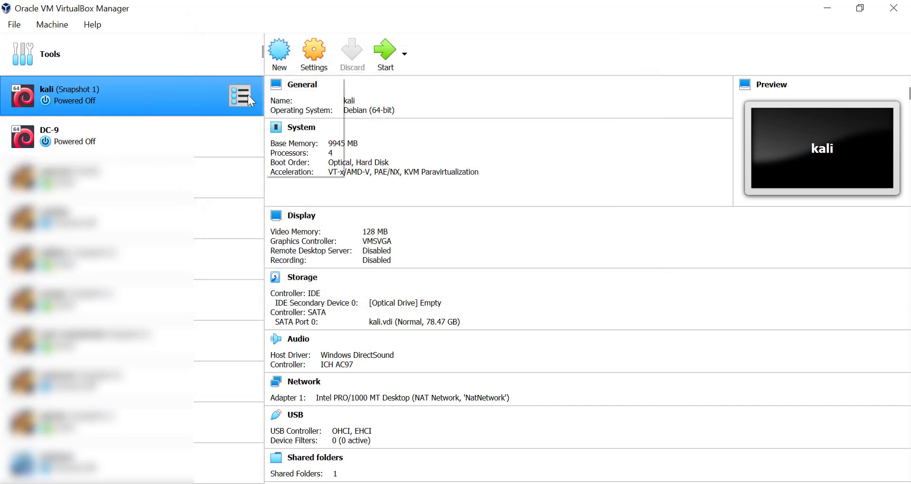
click(299, 98)
click(308, 52)
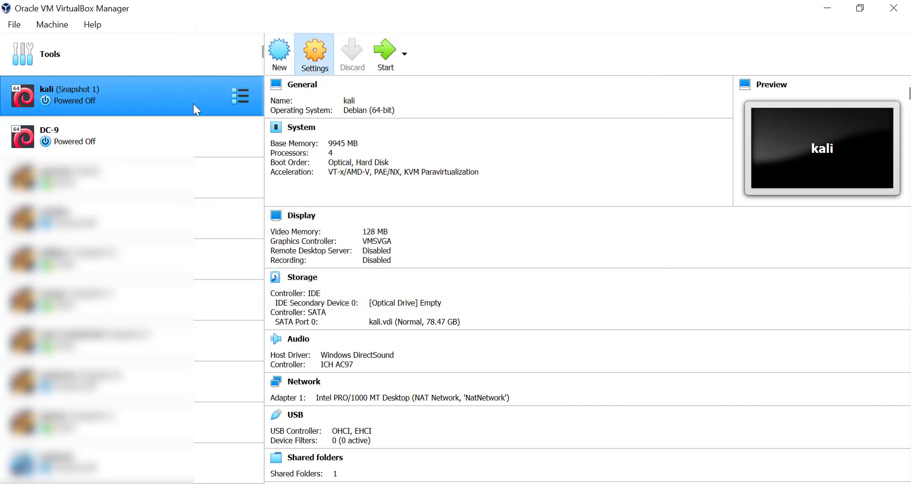
click(235, 175)
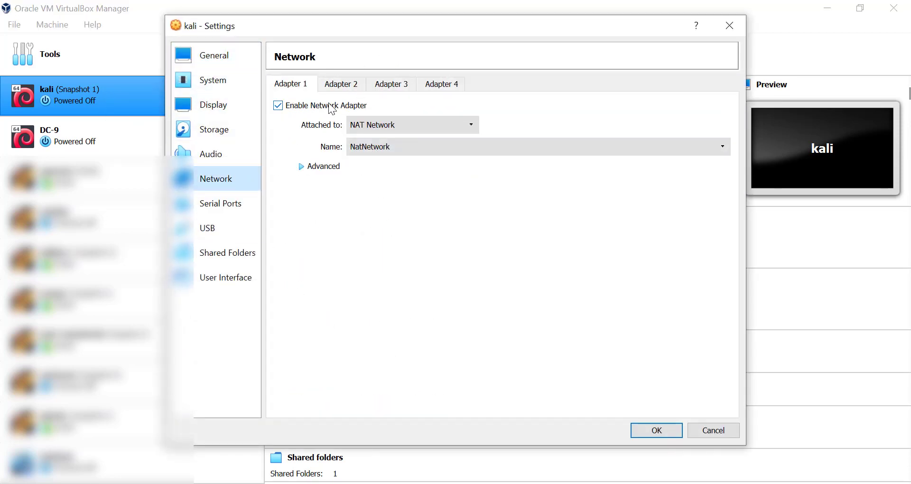
click(384, 126)
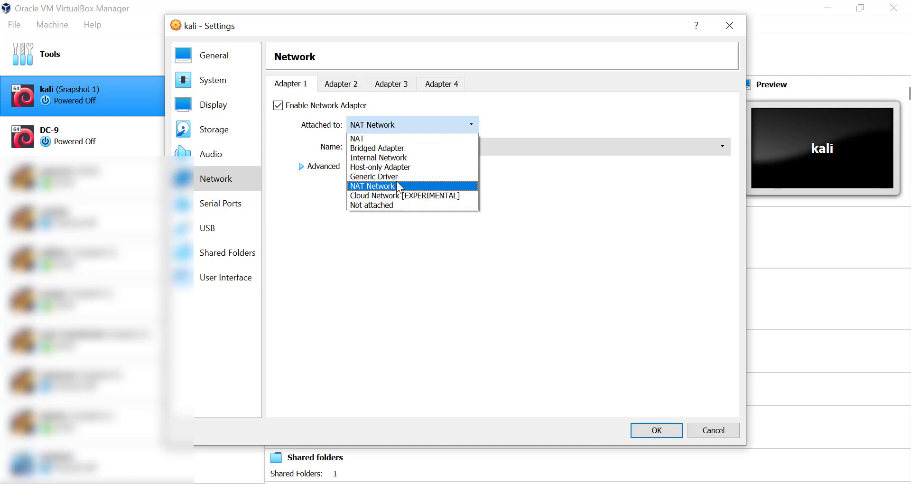
click(386, 286)
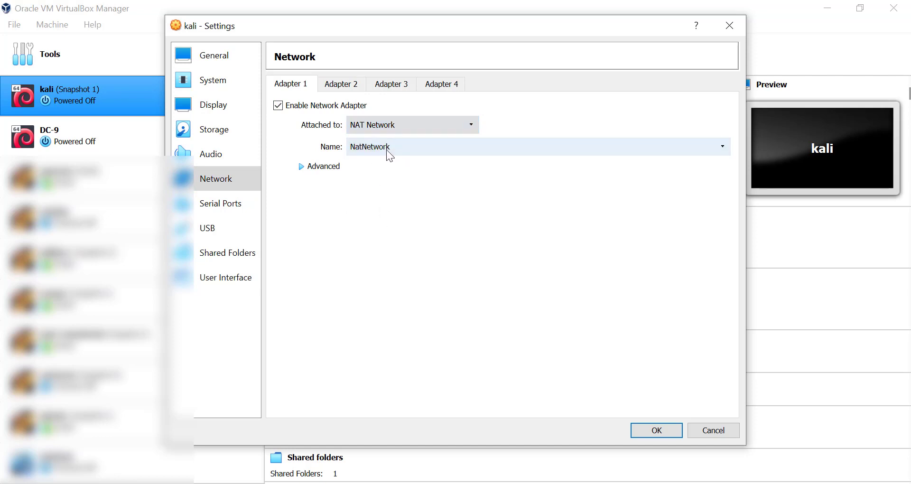
Review Adapter 1's advanced options and the Adapter 2 settings, and accept the kali settings.
click(336, 166)
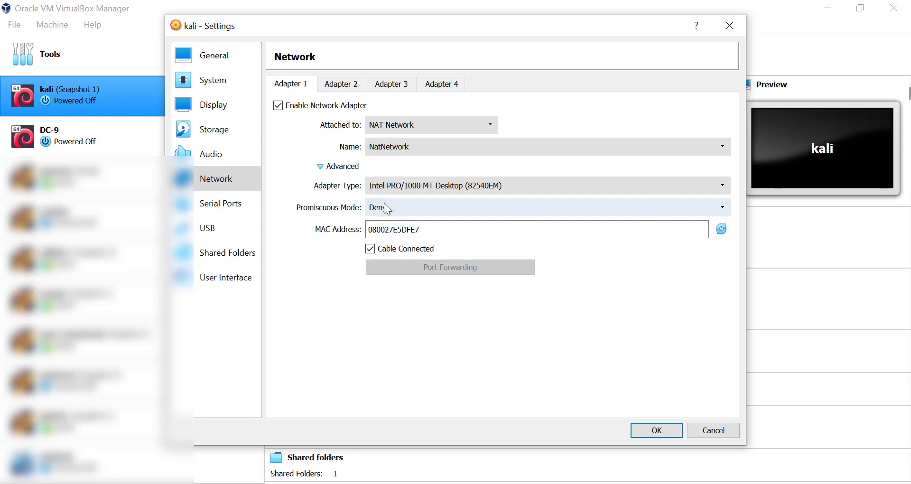
click(341, 168)
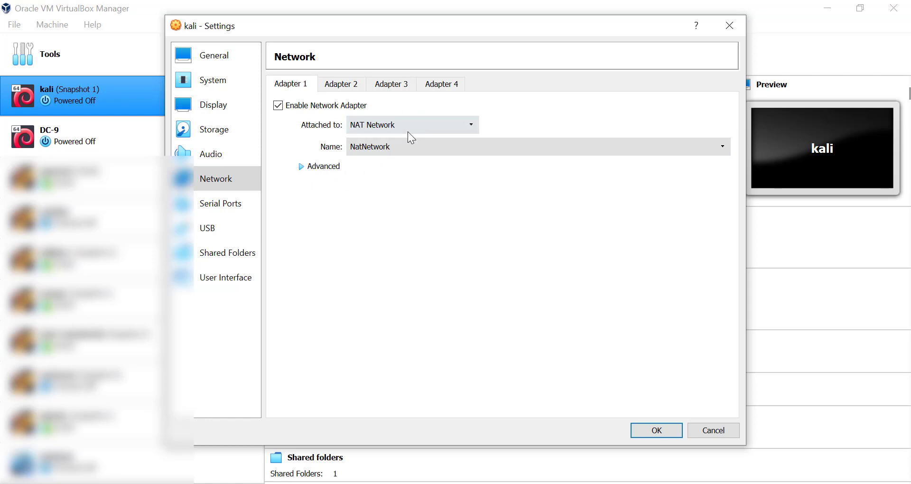
click(346, 85)
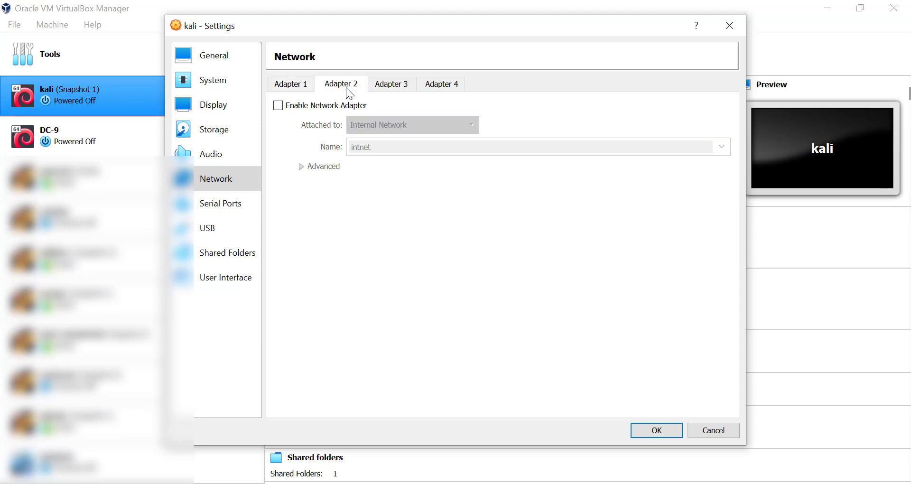
click(304, 84)
click(645, 430)
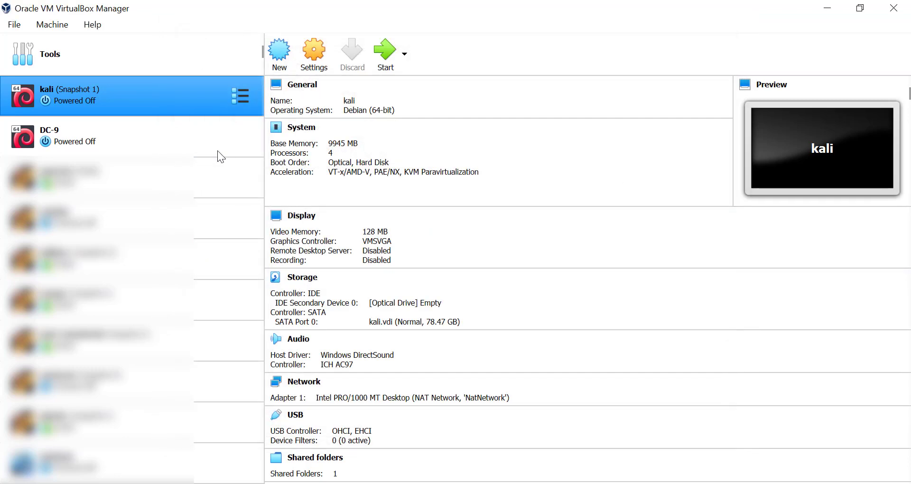
Check that DC-9's Adapter 1 is attached to NAT Network with the name NatNetwork, and accept its settings.
click(132, 121)
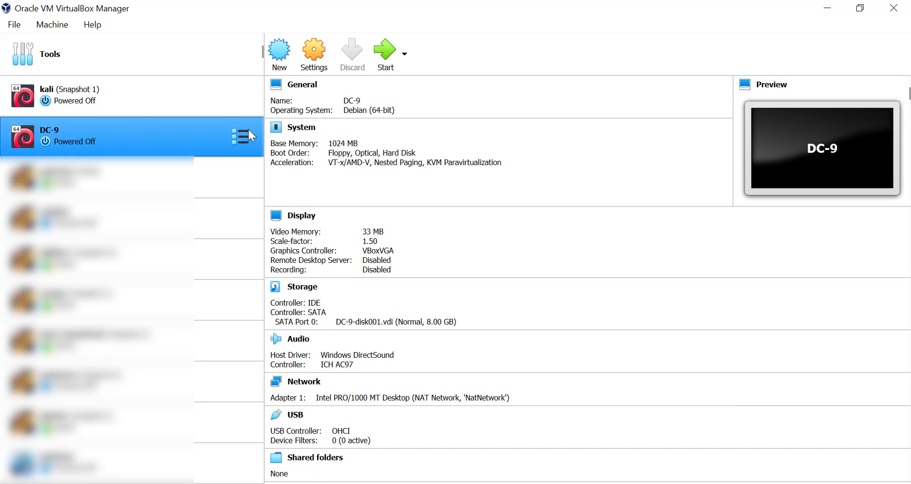
click(310, 64)
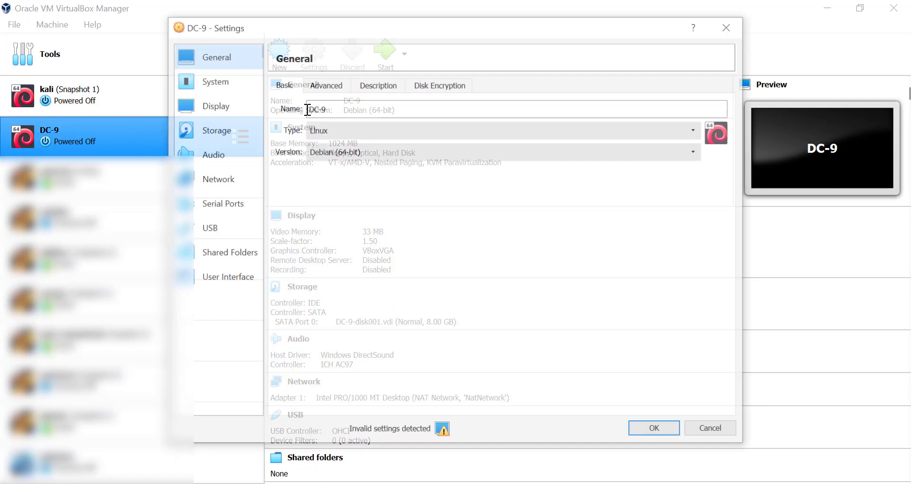
click(243, 176)
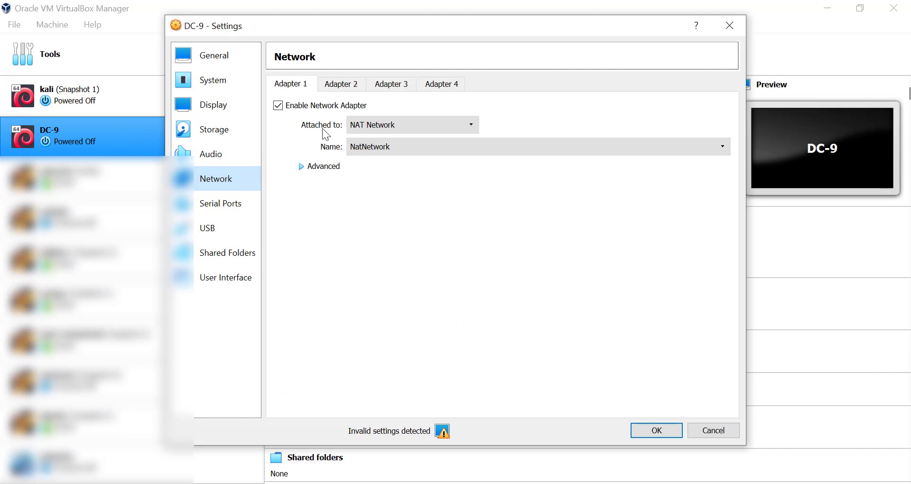
click(384, 150)
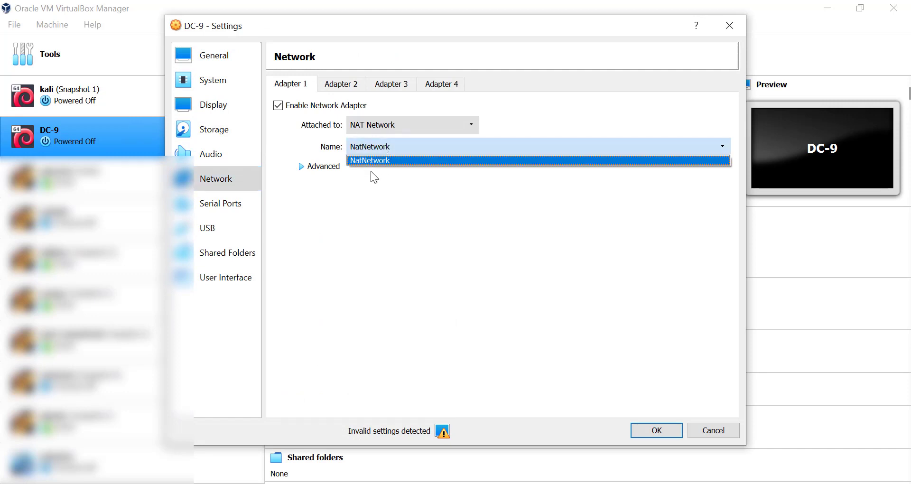
click(351, 204)
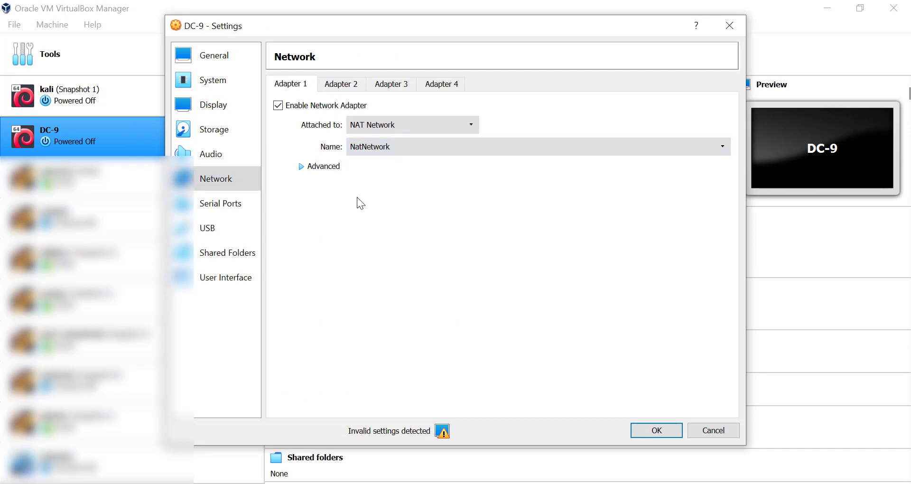
click(675, 431)
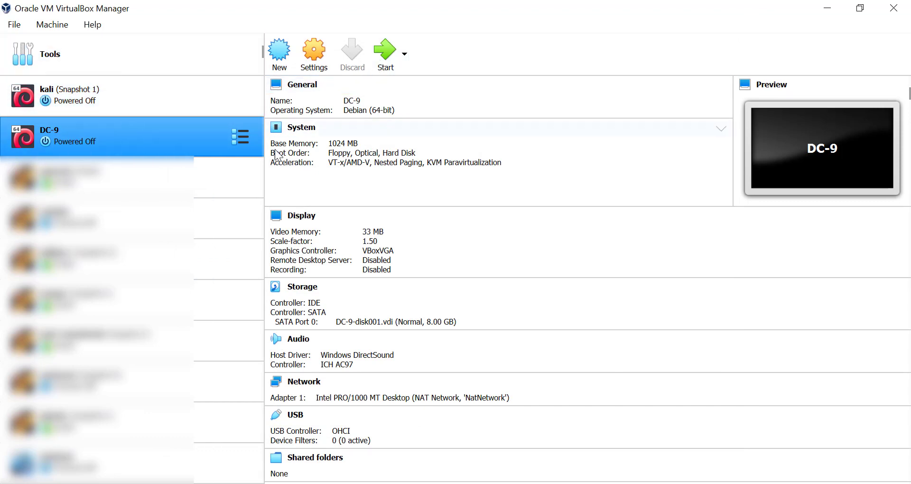
Start the DC-9 and kali virtual machines and bring the DC-9 console window to the front.
click(374, 56)
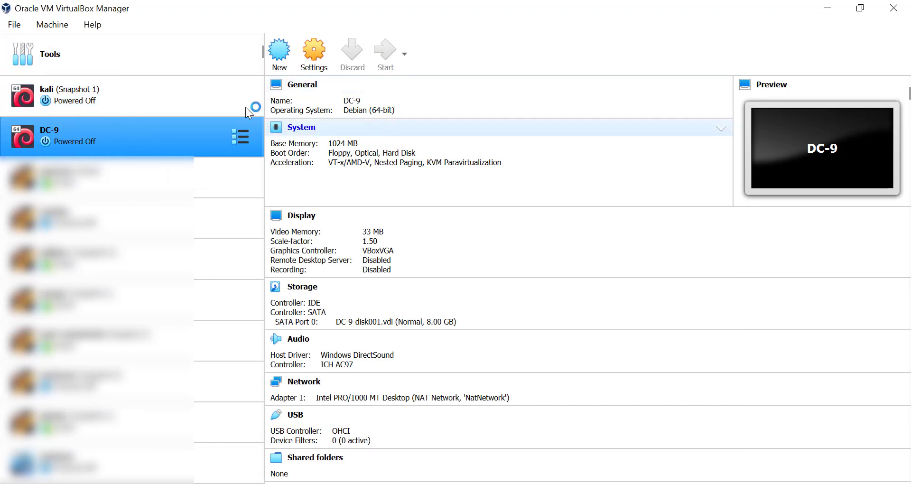
click(211, 95)
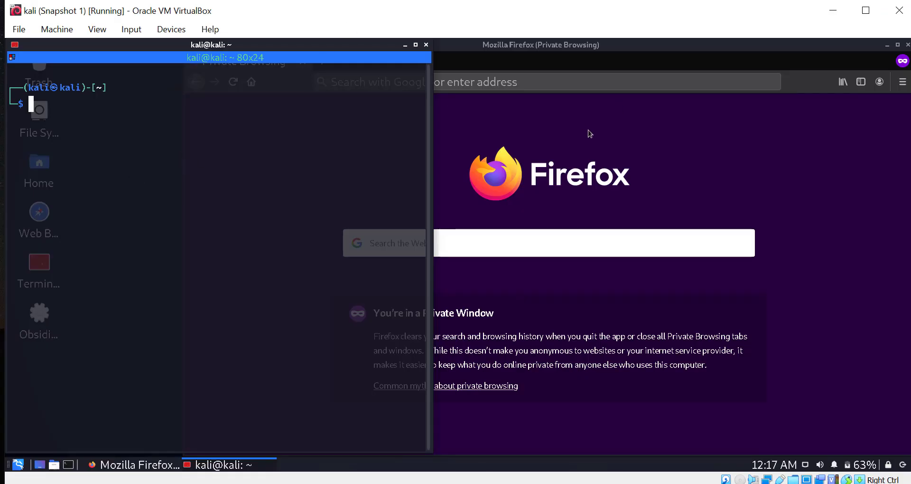
mouse_move(430, 480)
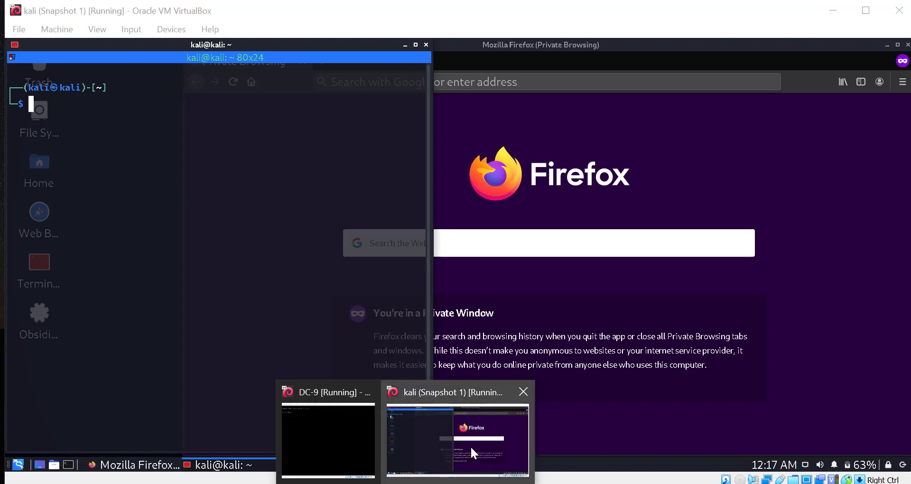
click(321, 433)
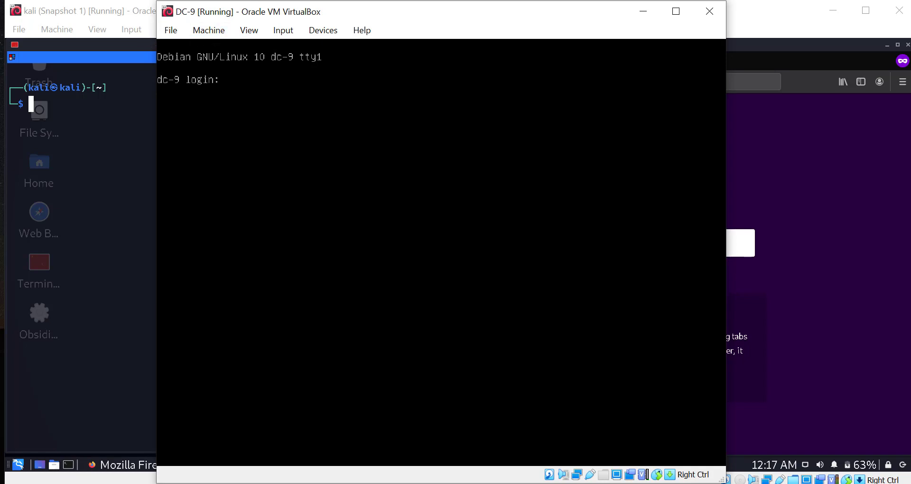
Try to log in to the DC-9 console with the user name asdfadf.
text(asdfadf)
key(Return)
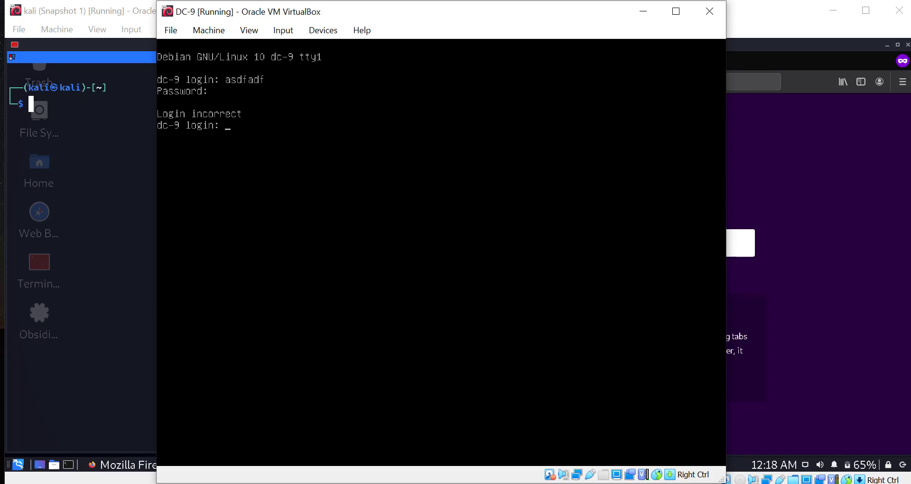
Open the running DC-9 machine's settings to examine its System motherboard options.
click(209, 30)
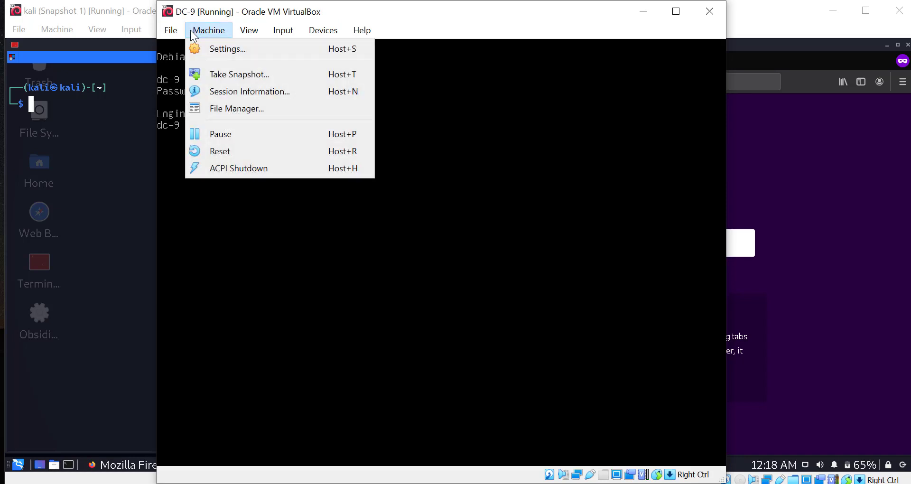
click(225, 48)
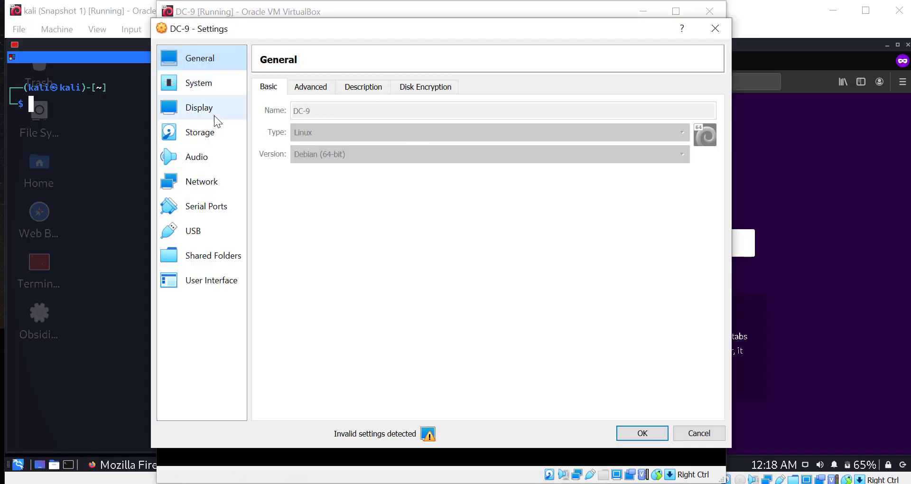
click(214, 84)
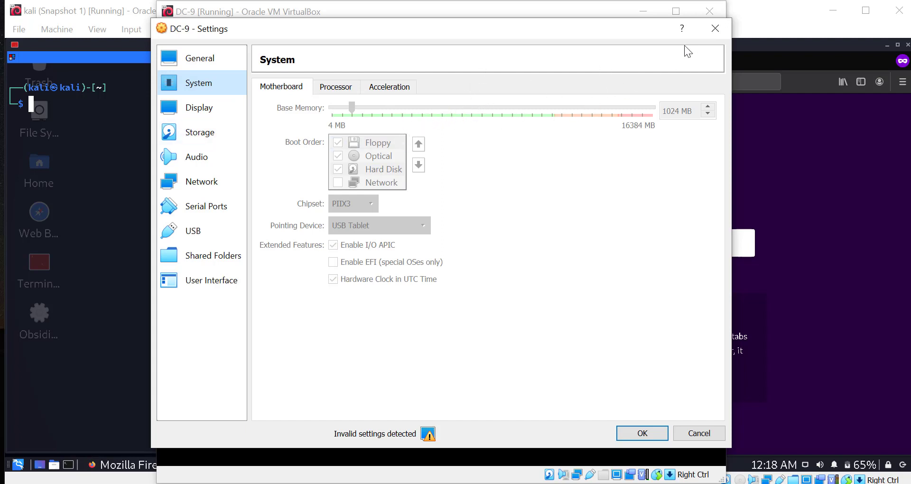
Close the DC-9 settings unchanged and run ifconfig in the kali machine's terminal.
click(712, 33)
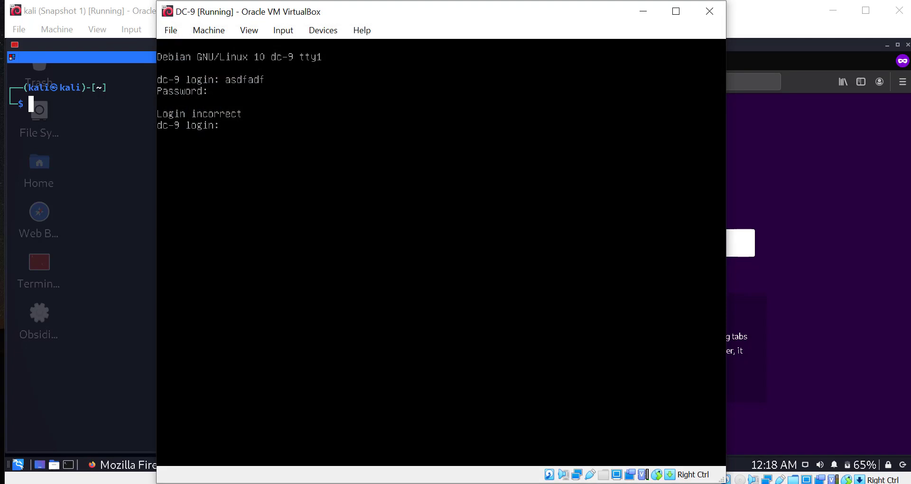
click(101, 138)
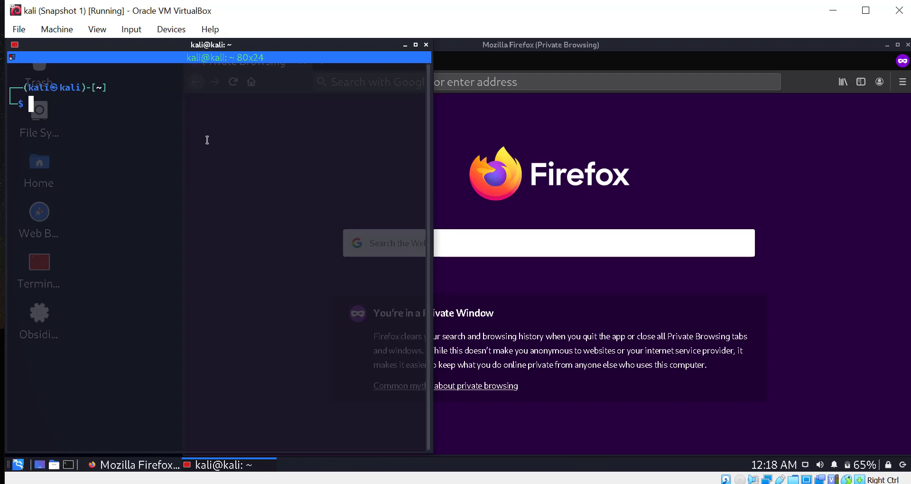
text(ifconfig)
key(Return)
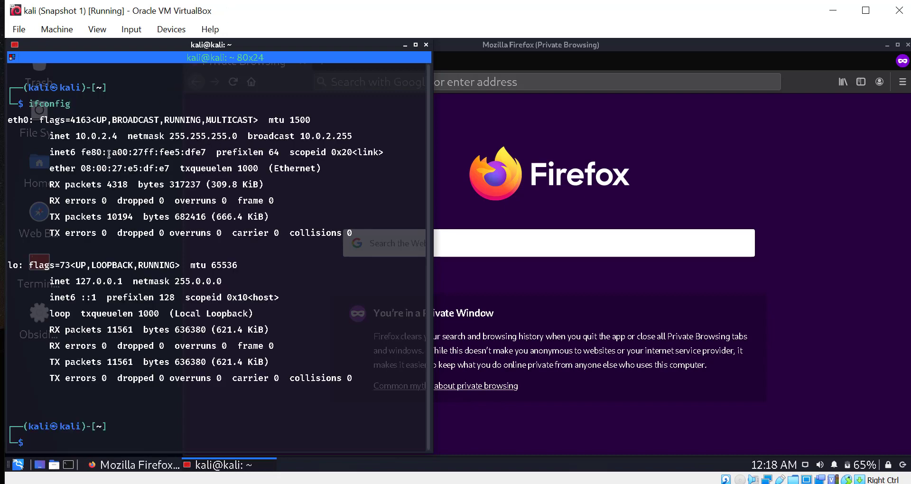
Copy the eth0 inet address 10.0.2.4 from the ifconfig output.
double_click(97, 136)
right_click(103, 142)
click(107, 148)
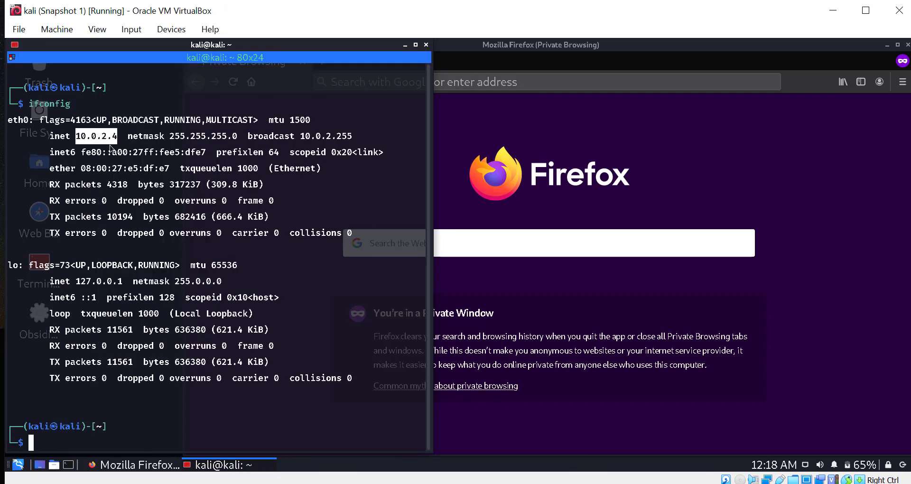
right_click(115, 141)
click(133, 150)
click(235, 233)
Clear the kali terminal's output with the clear command.
text(c;ear)
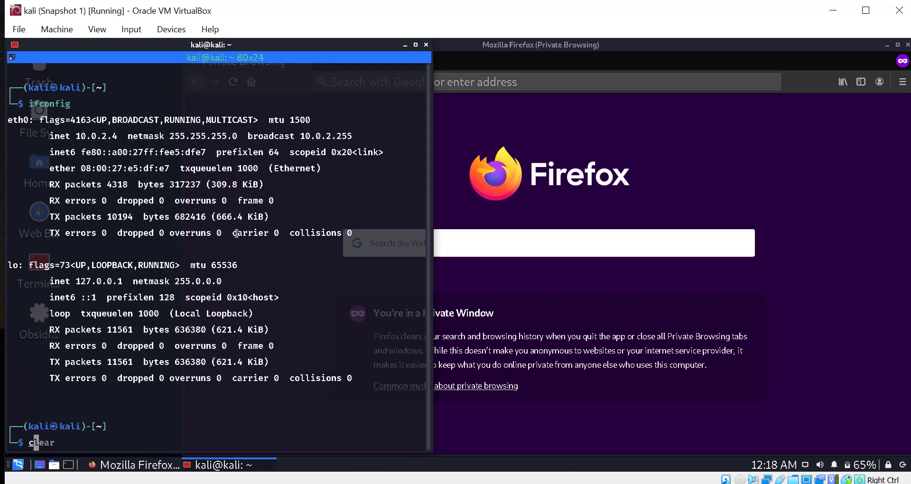
key(Return)
text(clear)
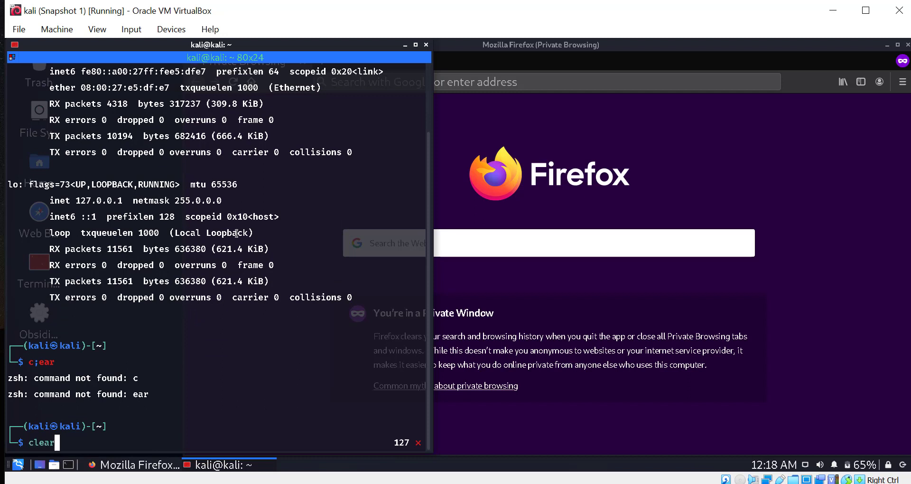
key(Return)
Scan the 10.0.2.4/24 network with nmap and highlight host 10.0.2.15 in the scan report.
text(nmap 10.0.2.4/24)
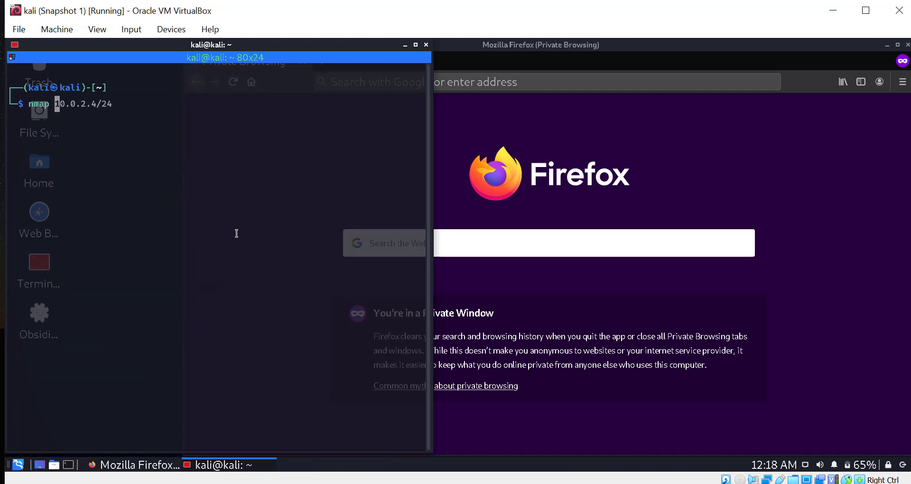
key(Left)
right_click(231, 218)
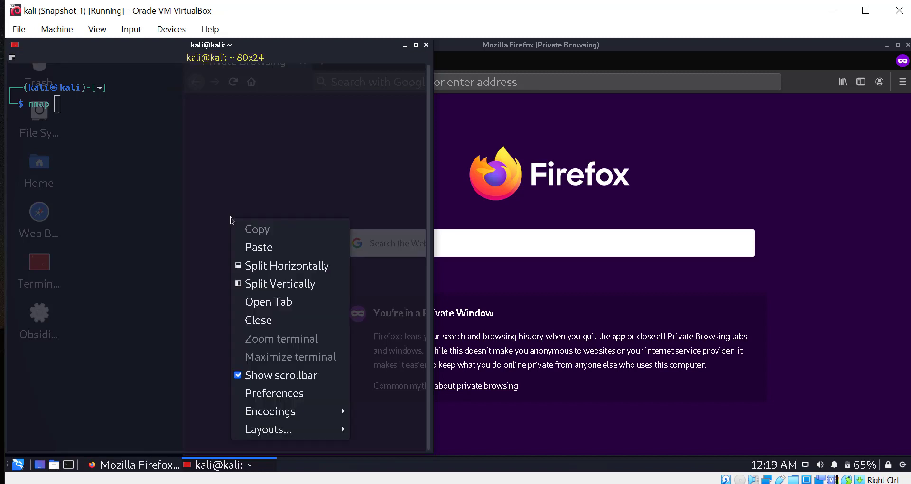
click(267, 246)
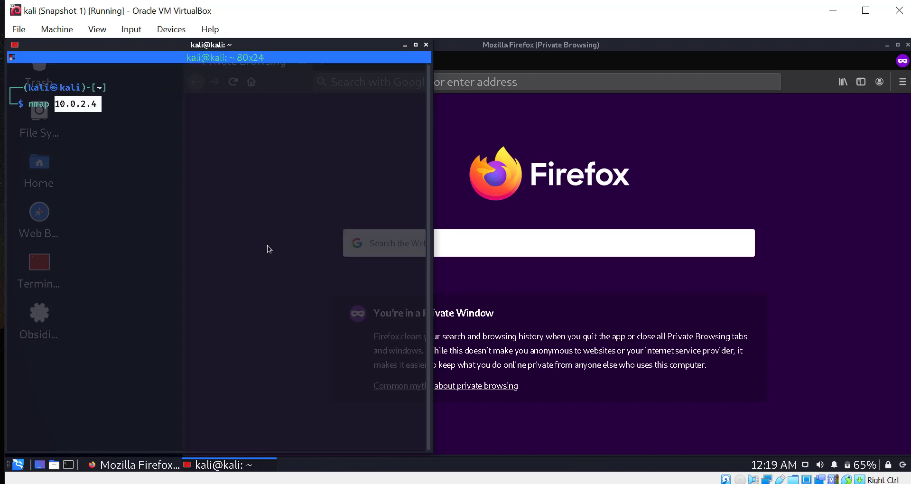
text(/23)
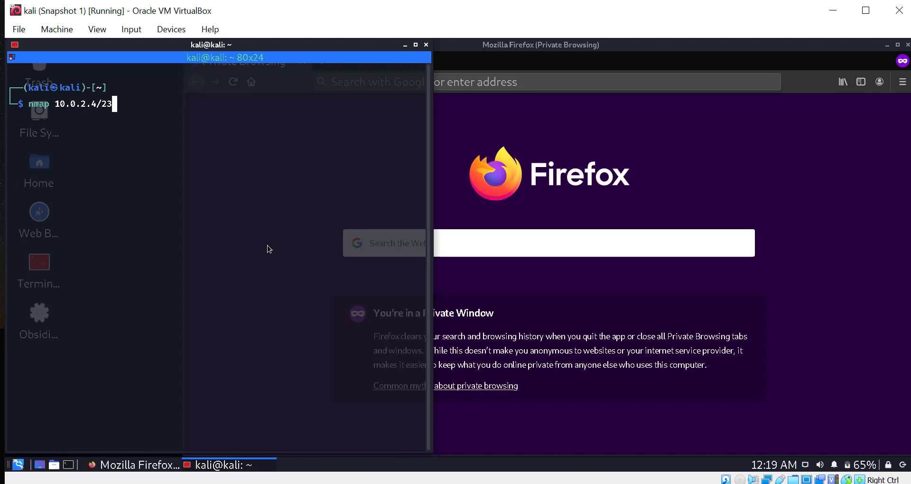
key(BackSpace)
text(4)
key(Return)
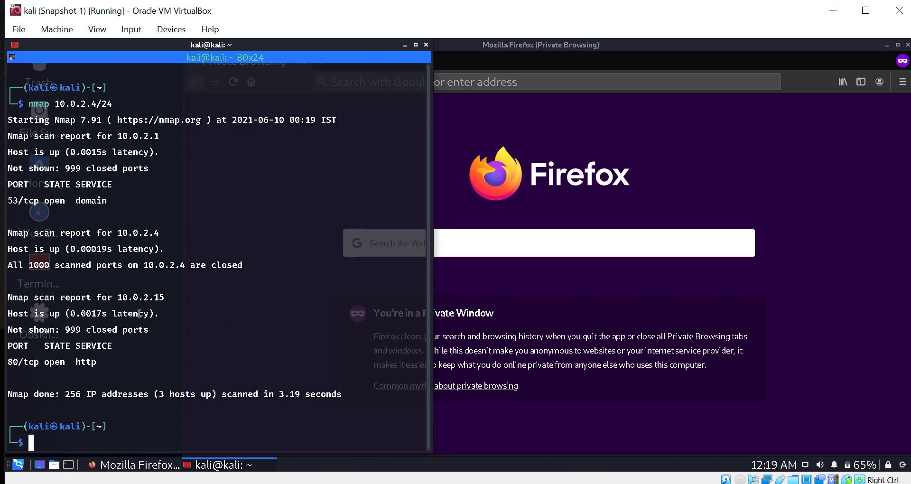
double_click(144, 299)
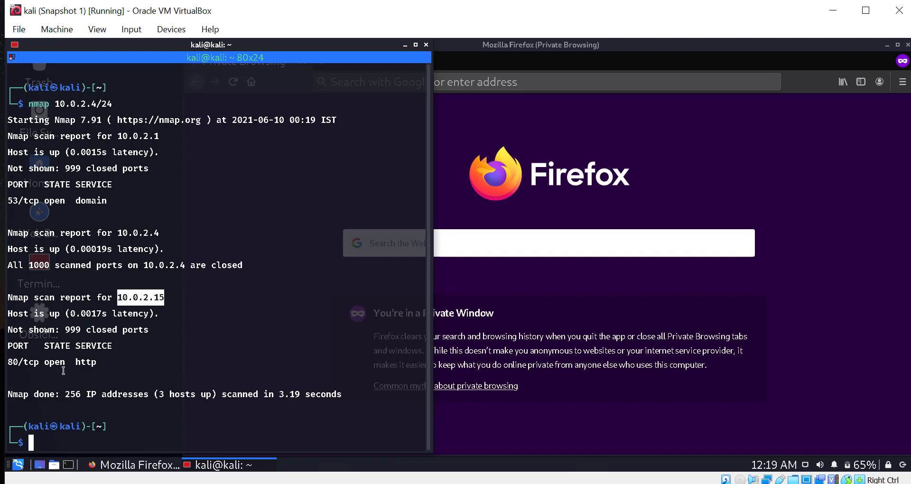
click(165, 337)
Rerun the nmap scan of 10.0.2.4/24 with the default-scripts option -sC.
key(Up)
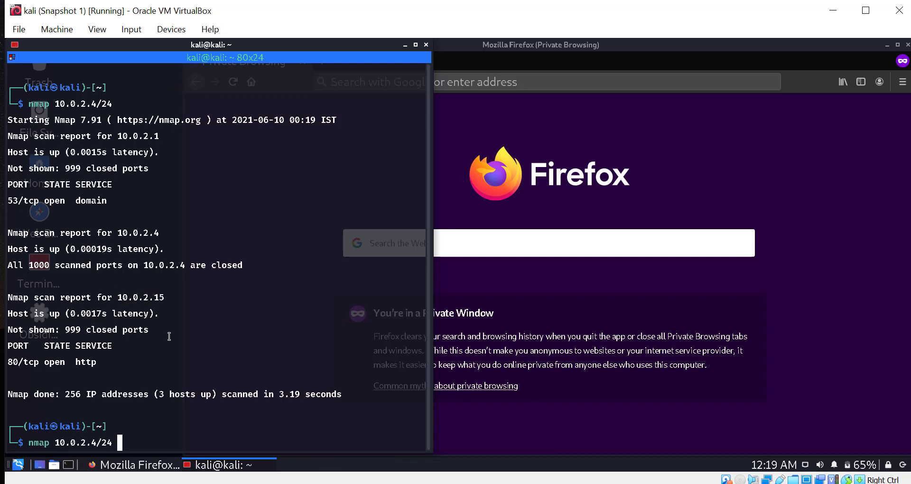
key(Home)
key(Right)
key(Right)
key(Right)
key(Right)
key(Right)
text(-s)
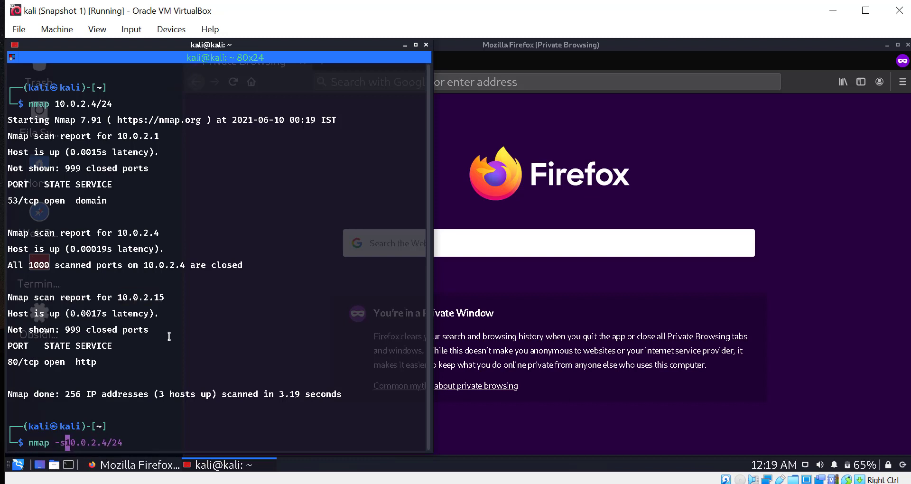
text(C)
key(Return)
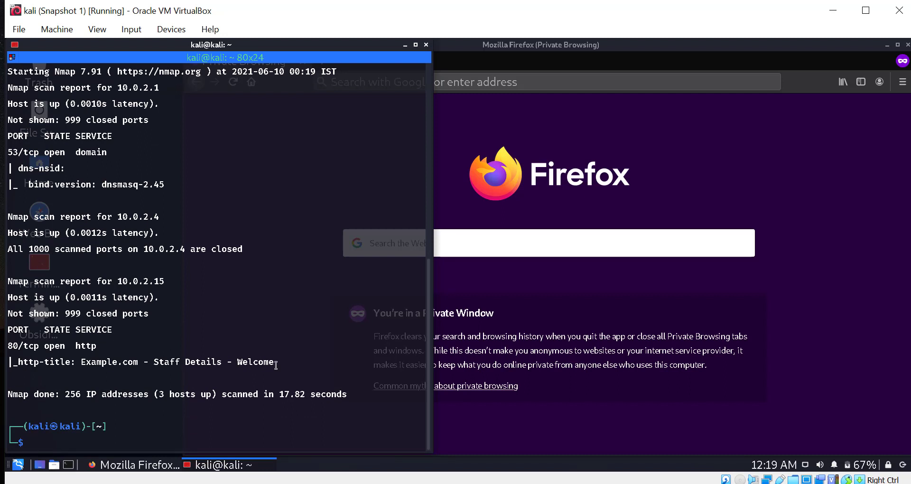
Copy the web host's address 10.0.2.15 from the scan report and open it in the Firefox private window.
drag(289, 363, 9, 362)
click(235, 369)
double_click(140, 280)
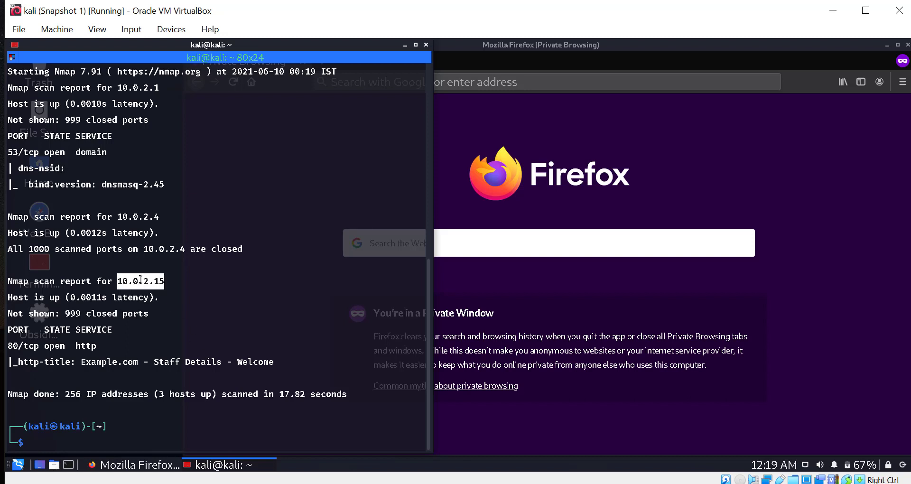
right_click(140, 279)
click(196, 71)
click(510, 221)
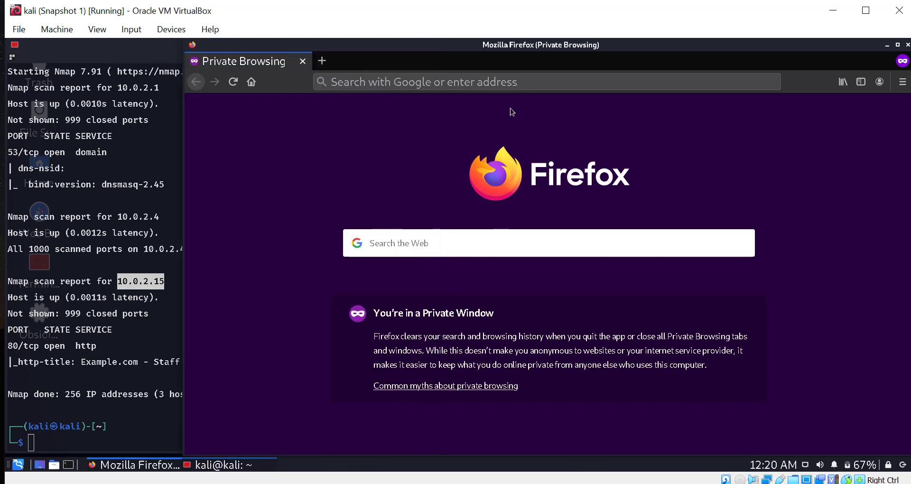
click(419, 85)
key(ctrl+v)
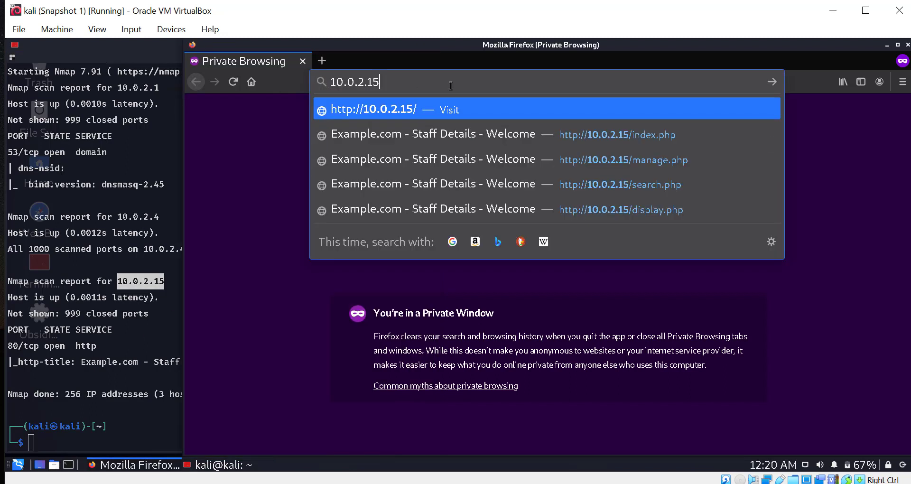
key(Return)
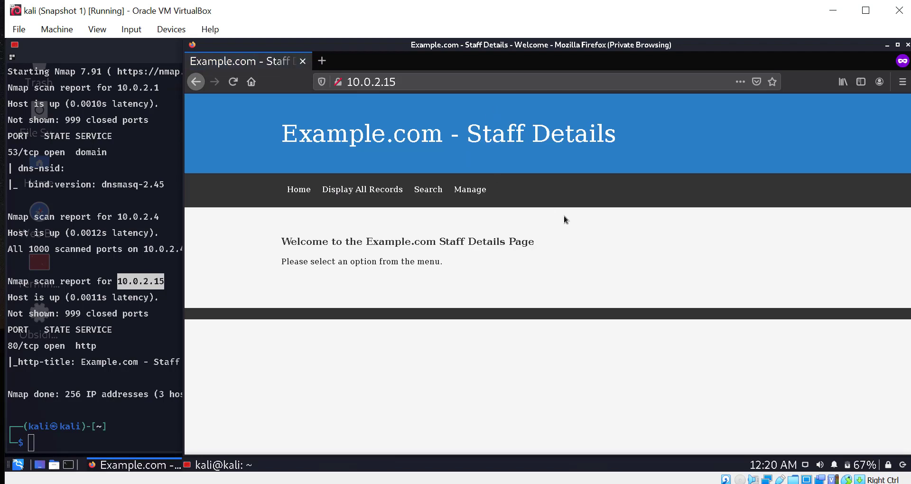
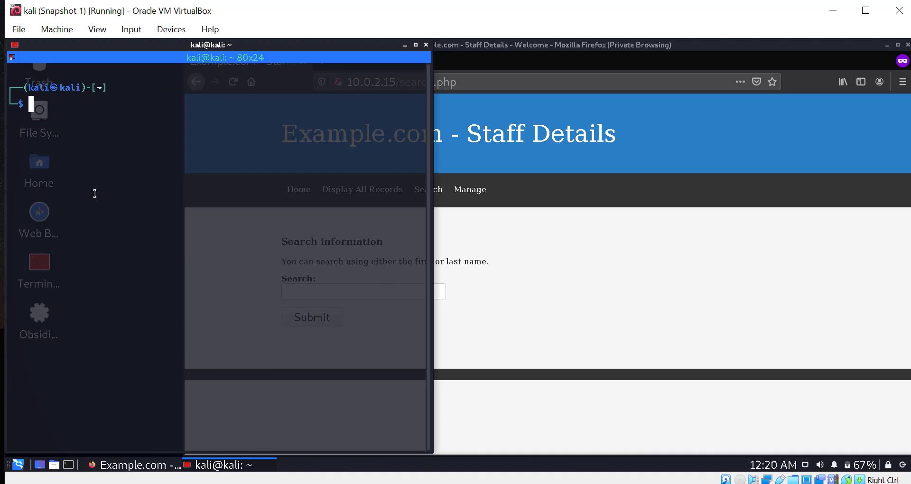
Scan the single host 10.0.2.15 in the terminal with nmap -sC -sV -A.
text(nmap 10.0.2.1)
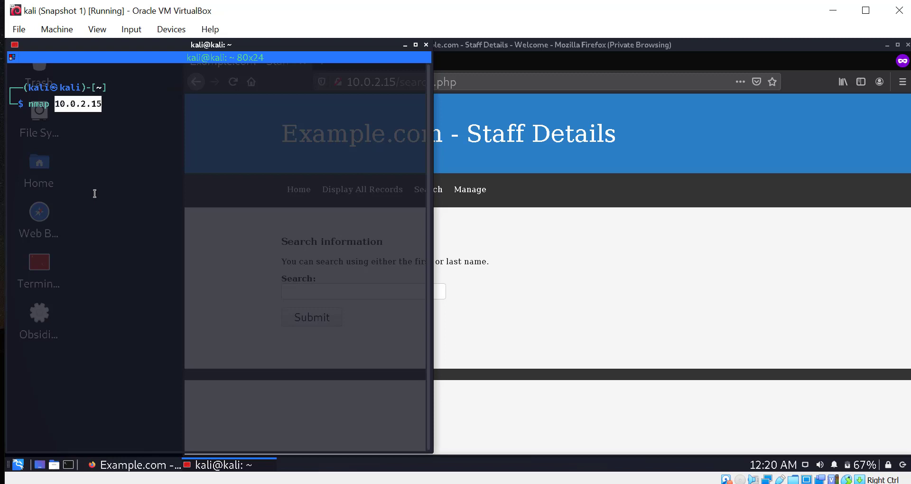
text(5)
key(Left)
key(Left)
key(Left)
key(Left)
key(Left)
key(Left)
key(Left)
key(Left)
key(Left)
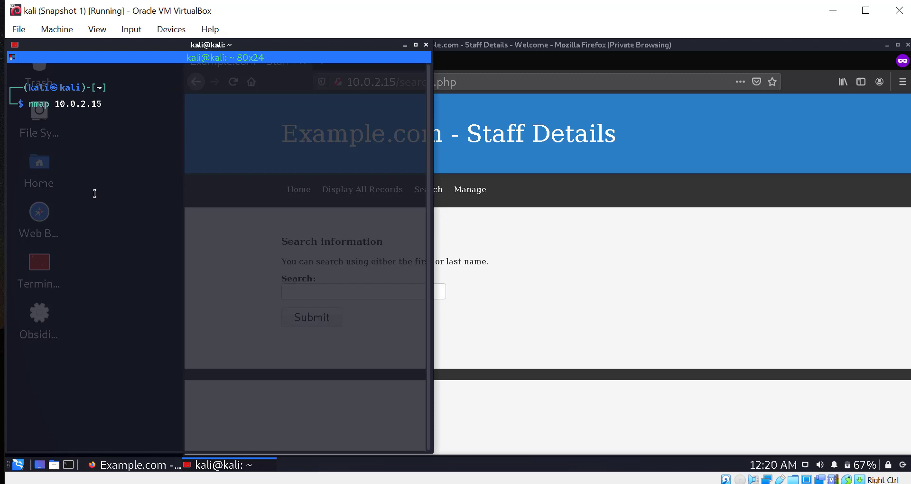
text(-sC -sV -A)
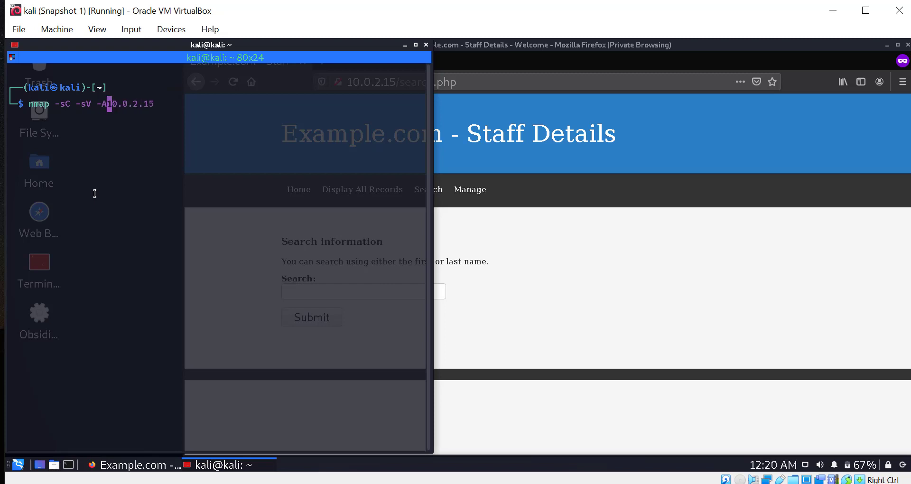
key(Return)
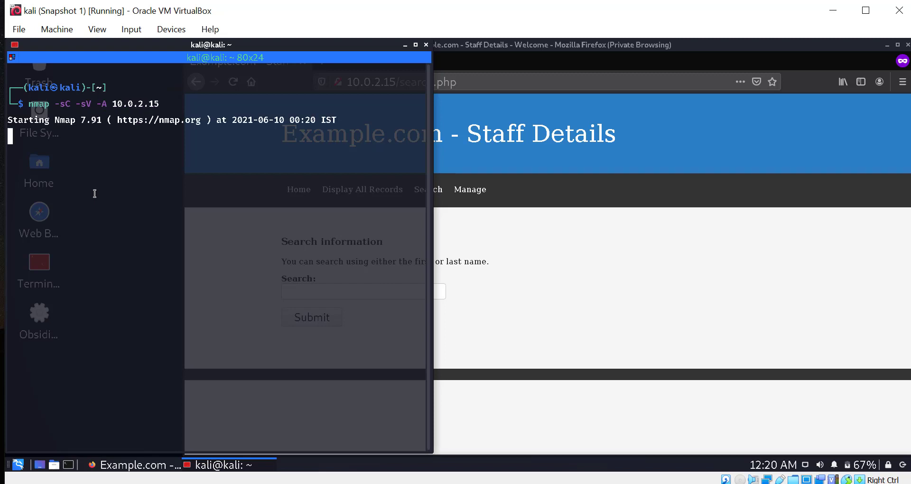
double_click(149, 106)
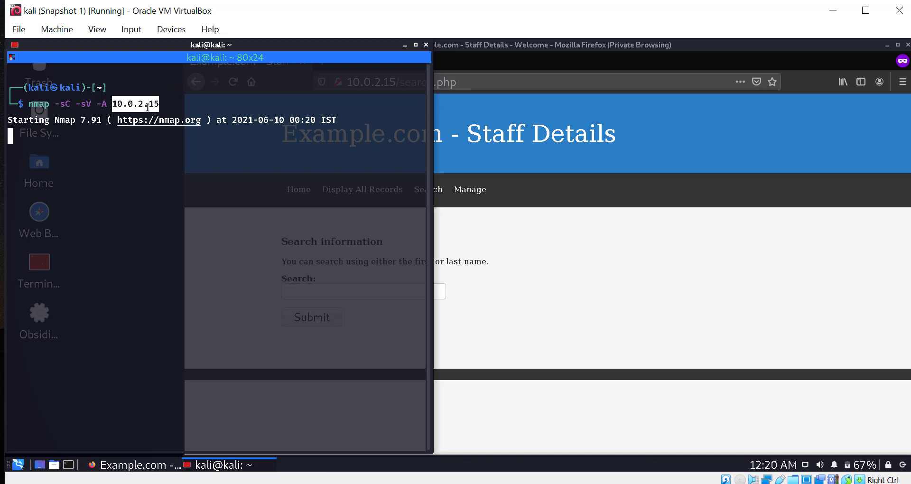
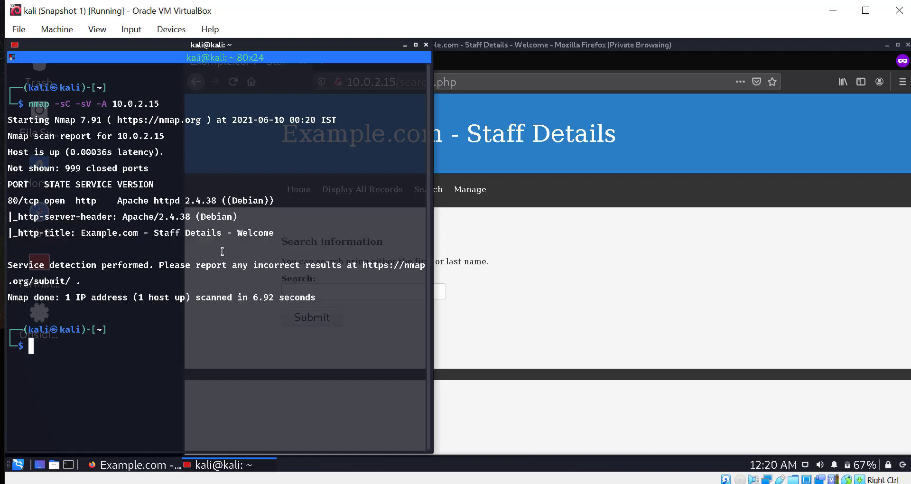
Repeat the host scan with root rights and tracing as sudo nmap -sC -sV -A 10.0.2.15 --traceroute.
key(Up)
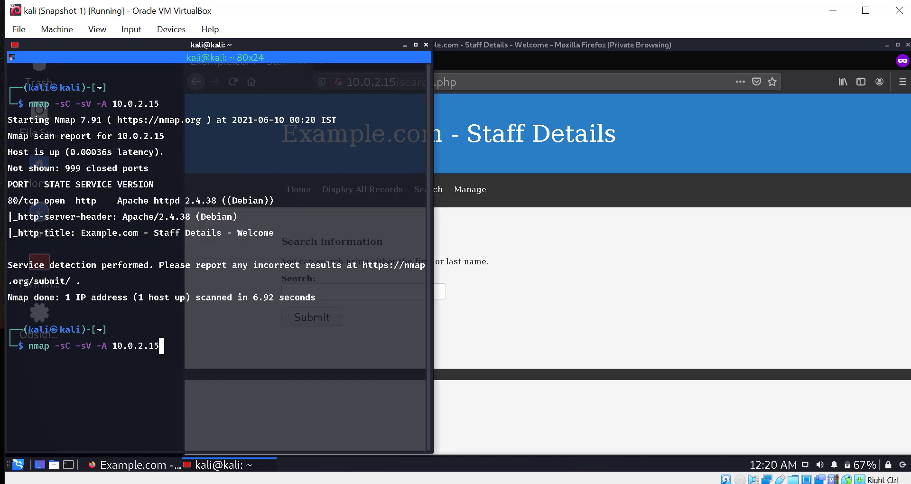
text(--tar)
key(BackSpace)
key(BackSpace)
text(raceroute)
key(Home)
text(sudo)
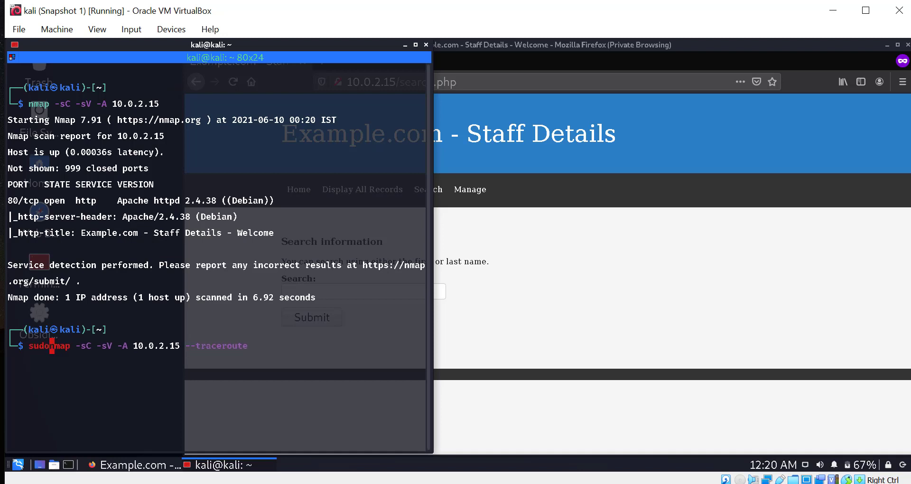
key(Return)
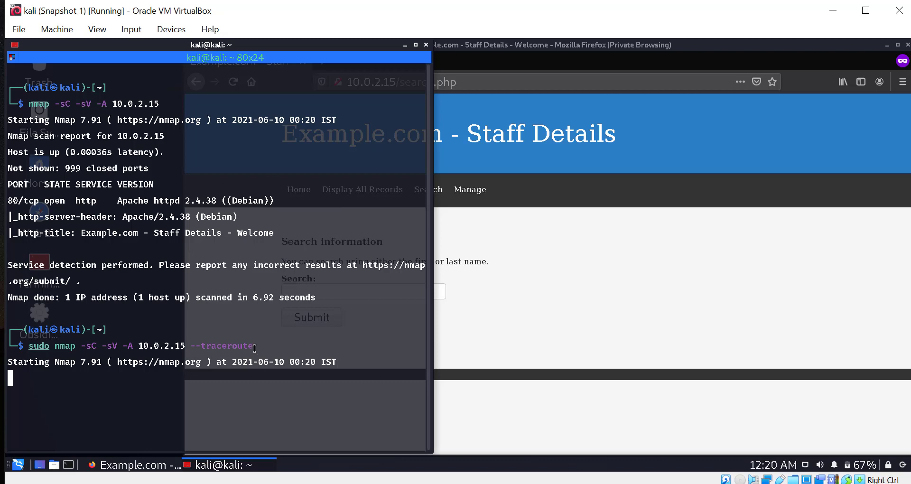
drag(254, 348, 32, 345)
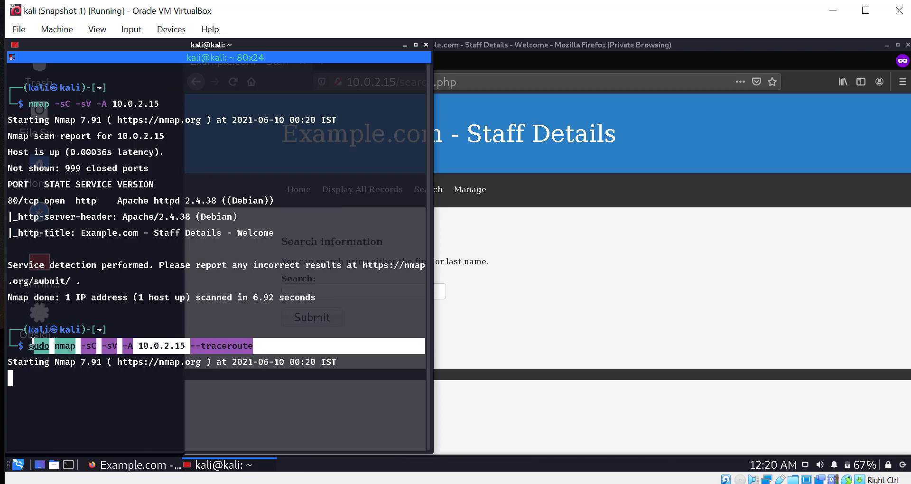
click(279, 341)
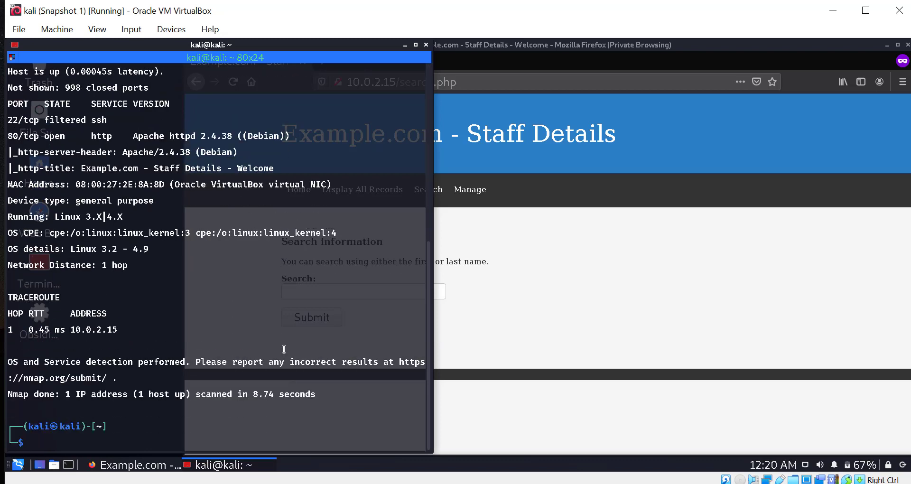